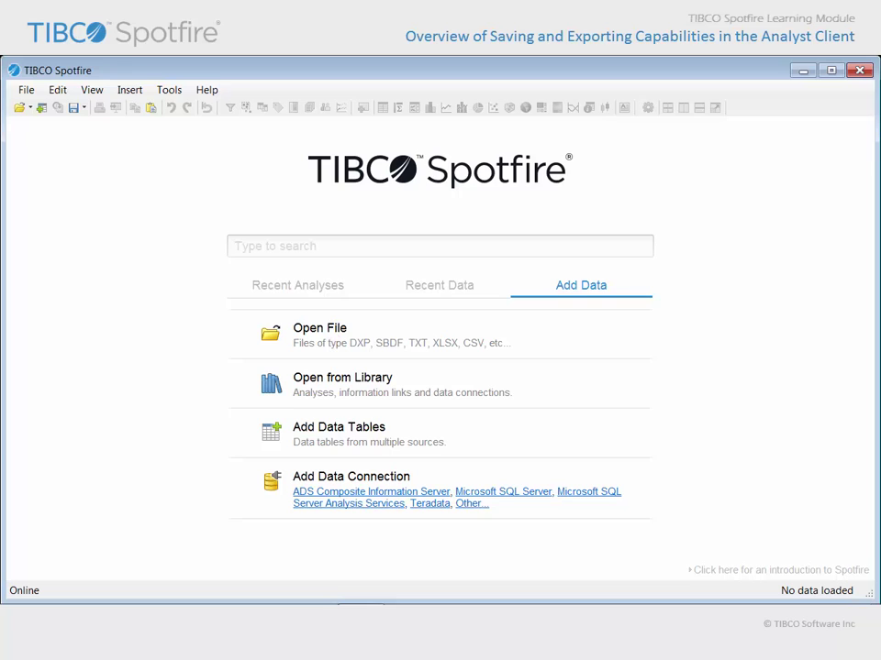
Open the Save and Export Overview.dxp analysis and agree to its terms and conditions.
{"action": "left_click", "coordinate": [321, 335]}
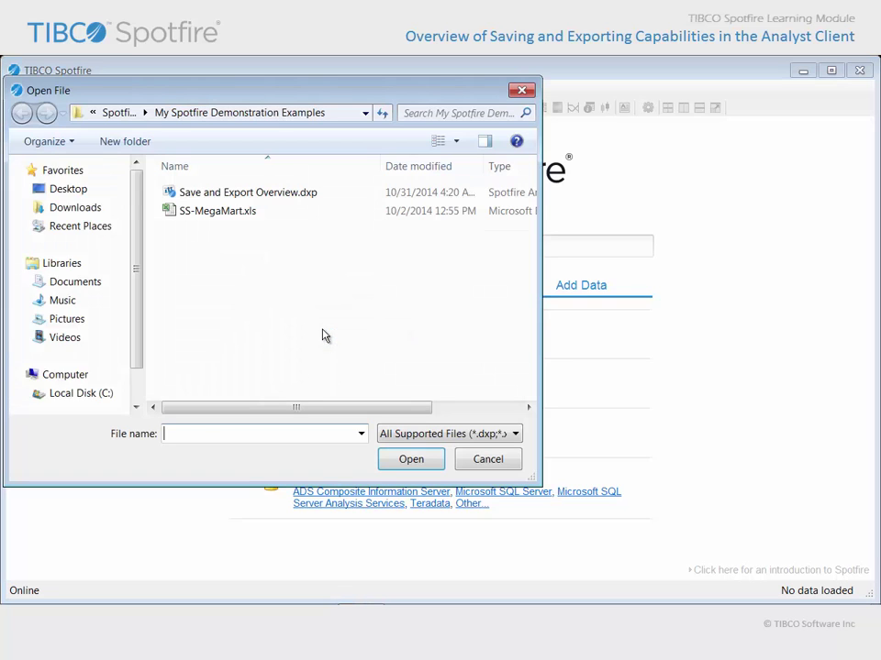
{"action": "left_click", "coordinate": [234, 200]}
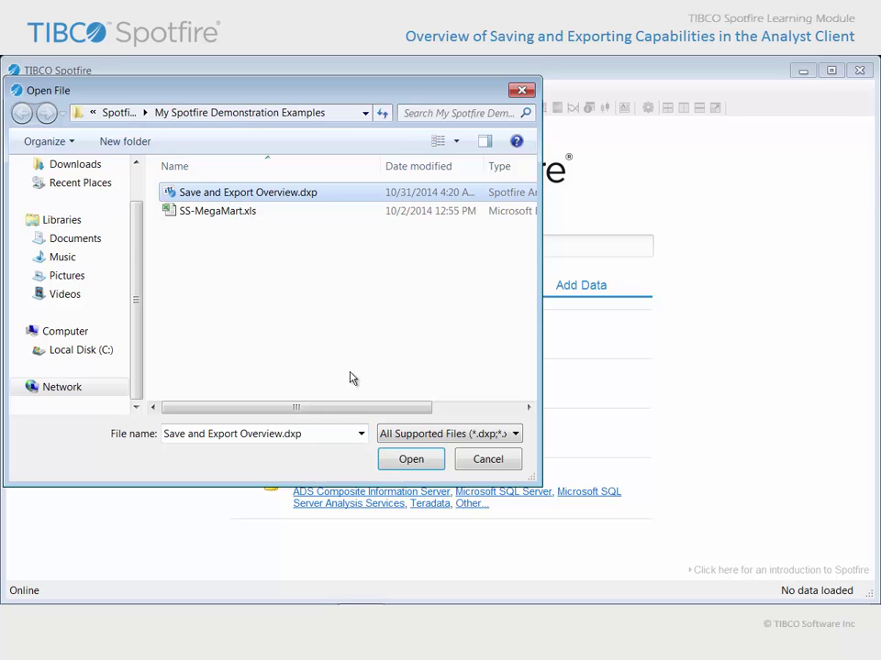
{"action": "left_click", "coordinate": [422, 463]}
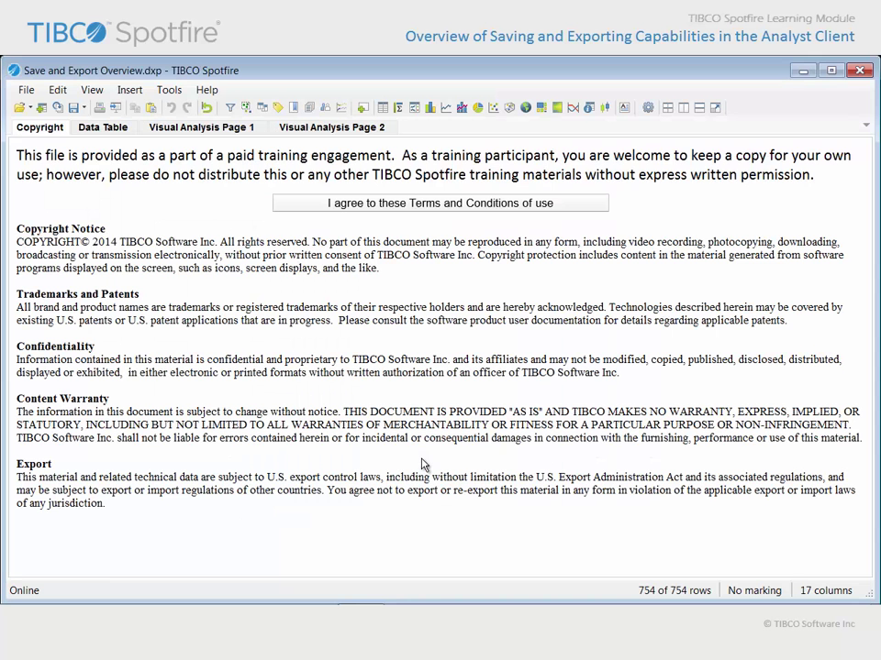
{"action": "left_click", "coordinate": [446, 208]}
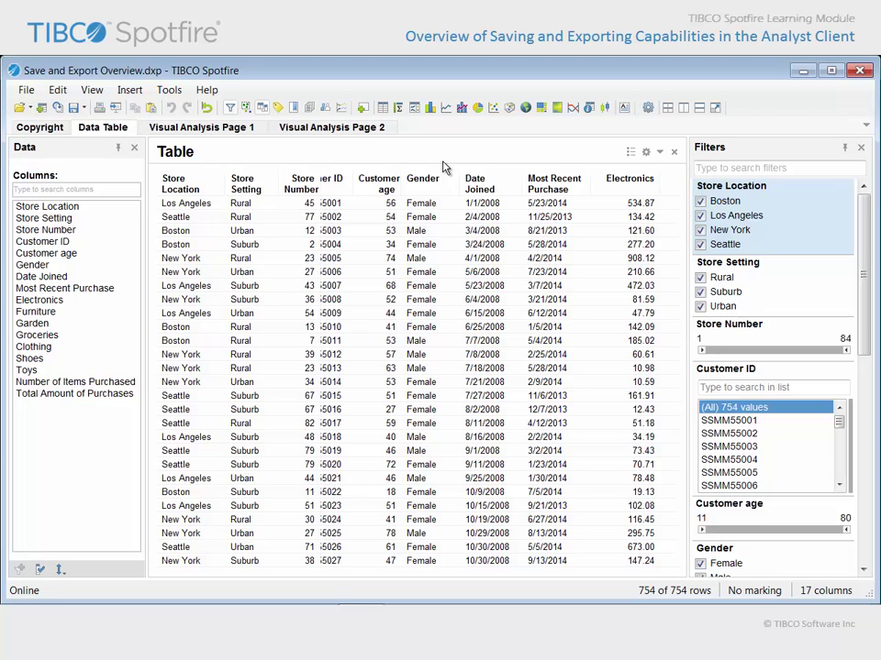
On Visual Analysis Page 1, mark scatter points, filter Gender to Male, and mark the Los Angeles slice.
{"action": "left_click", "coordinate": [241, 129]}
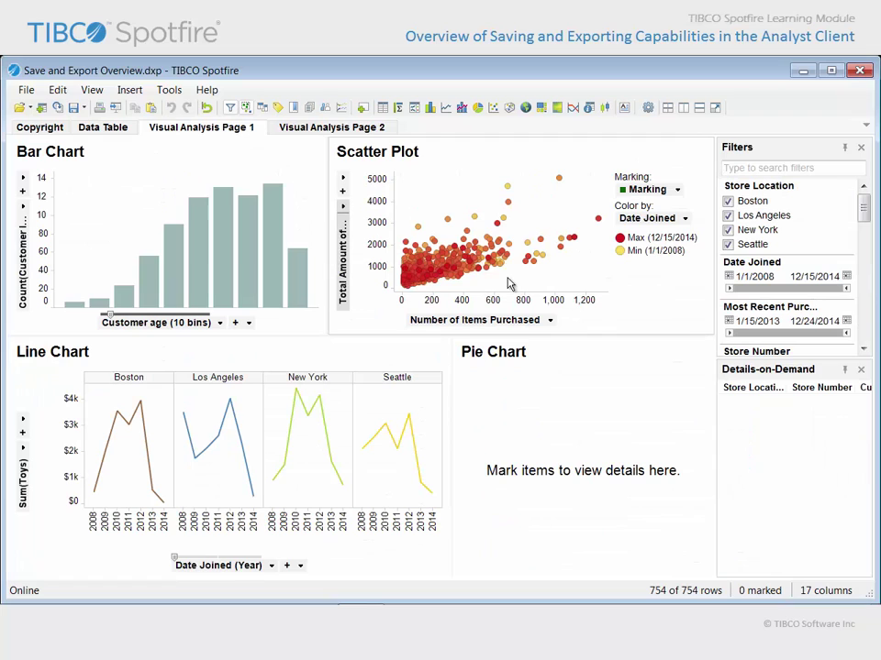
{"action": "left_click_drag", "start_coordinate": [516, 282], "coordinate": [616, 171]}
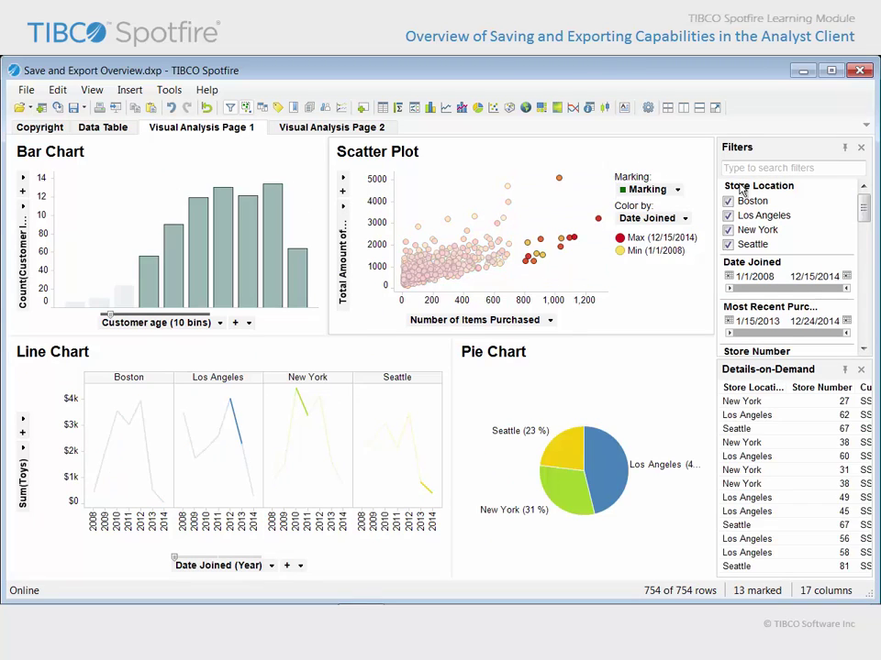
{"action": "left_click_drag", "start_coordinate": [863, 207], "coordinate": [866, 264]}
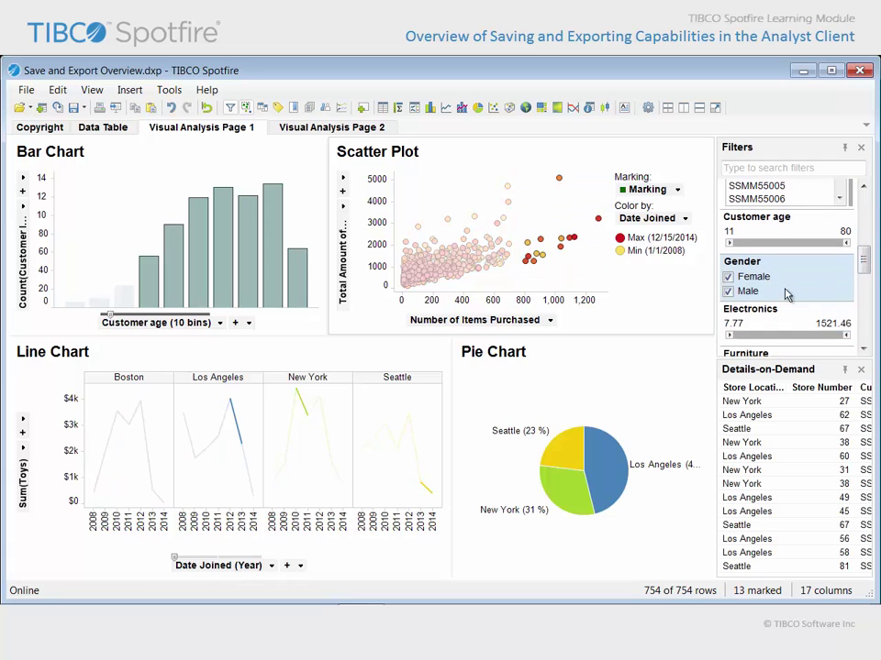
{"action": "left_click", "coordinate": [728, 277]}
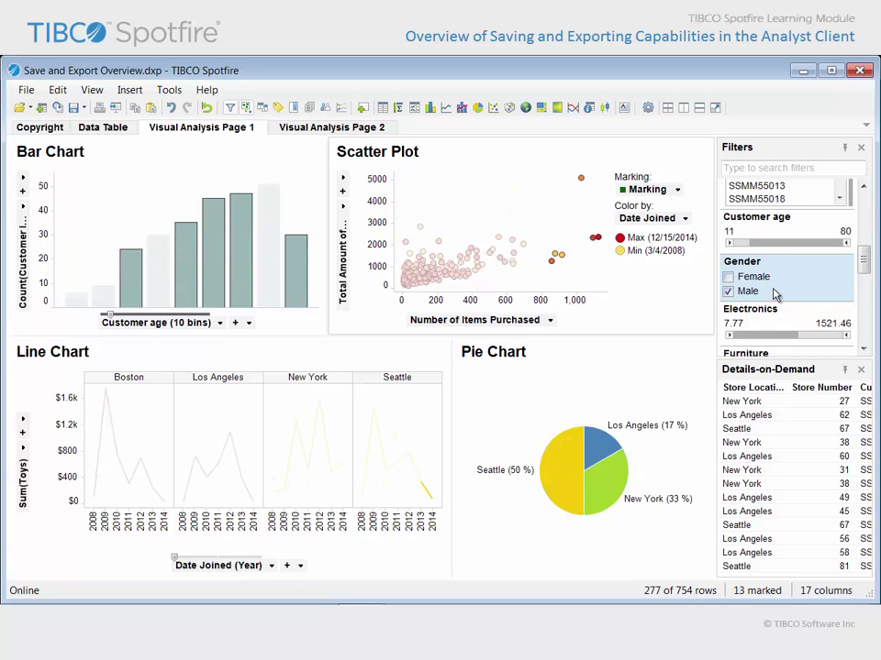
{"action": "left_click", "coordinate": [602, 453]}
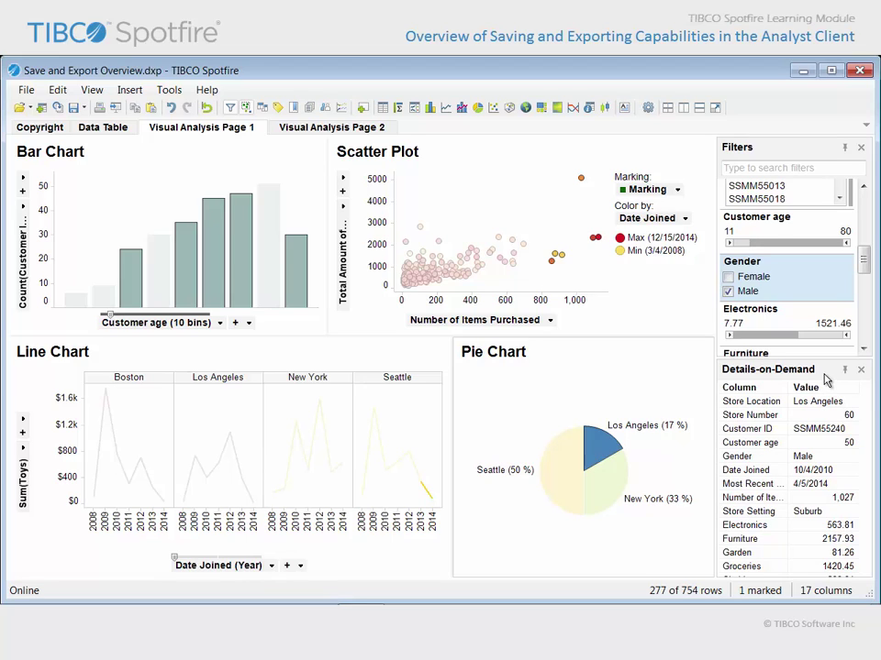
Save the current view as a bookmark named 'My Interesting View'.
{"action": "left_click", "coordinate": [296, 108]}
{"action": "left_click", "coordinate": [299, 146]}
{"action": "type", "text": "My Interesting View"}
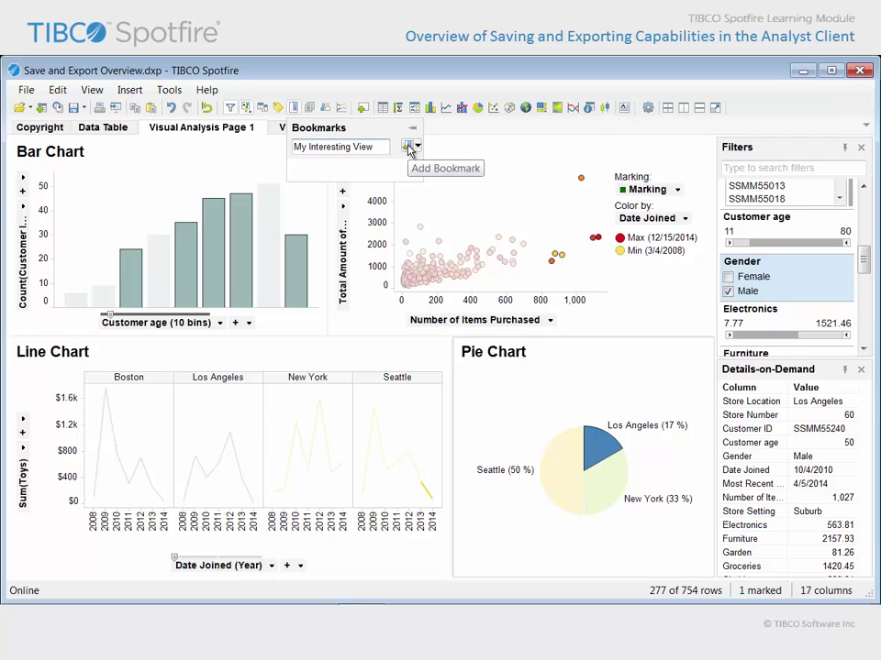
{"action": "left_click", "coordinate": [409, 150]}
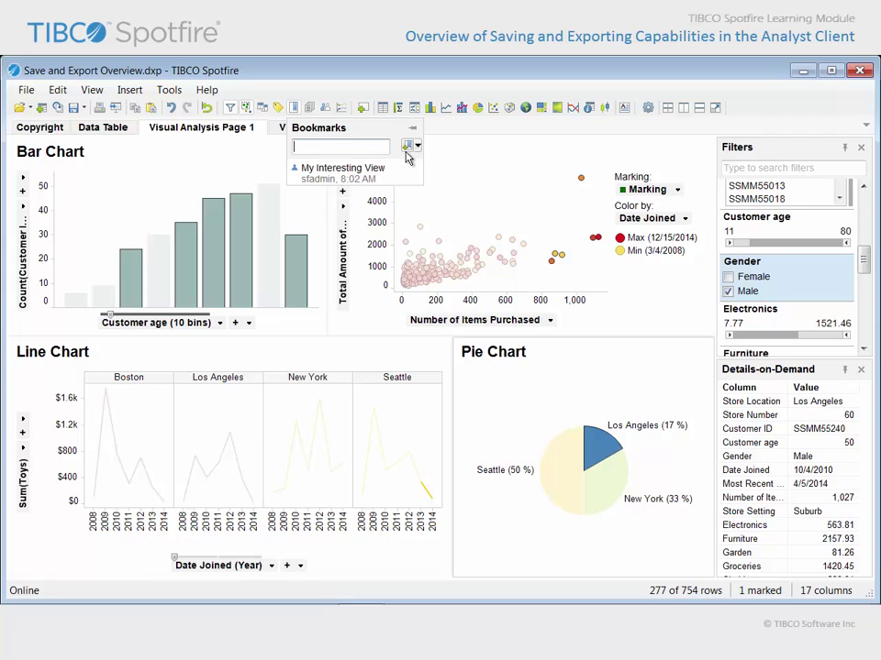
{"action": "left_click", "coordinate": [633, 404]}
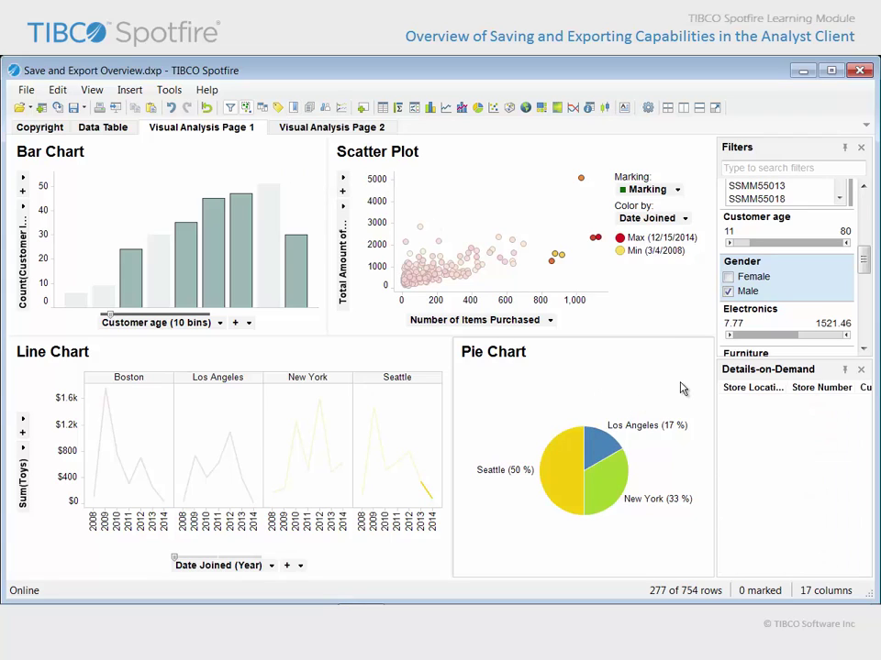
Switch the Gender filter to Female, mark other points, then restore the My Interesting View bookmark.
{"action": "left_click", "coordinate": [729, 277]}
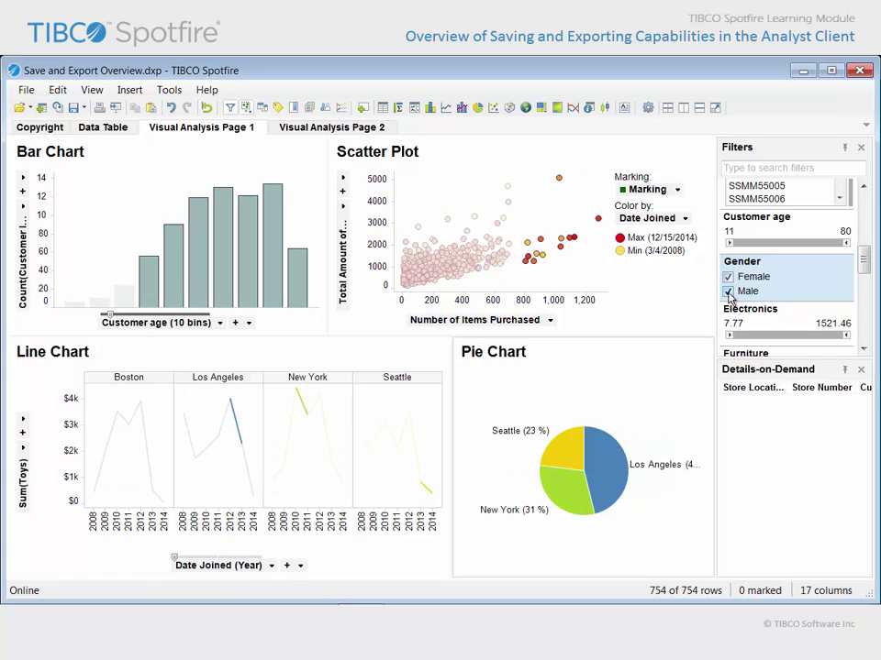
{"action": "left_click", "coordinate": [729, 291]}
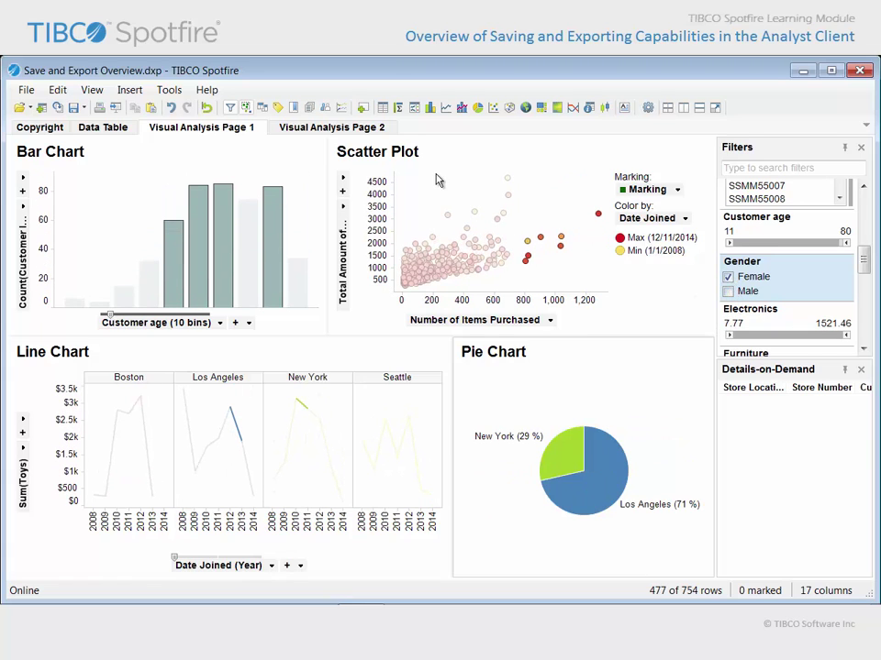
{"action": "left_click_drag", "start_coordinate": [432, 172], "coordinate": [526, 231]}
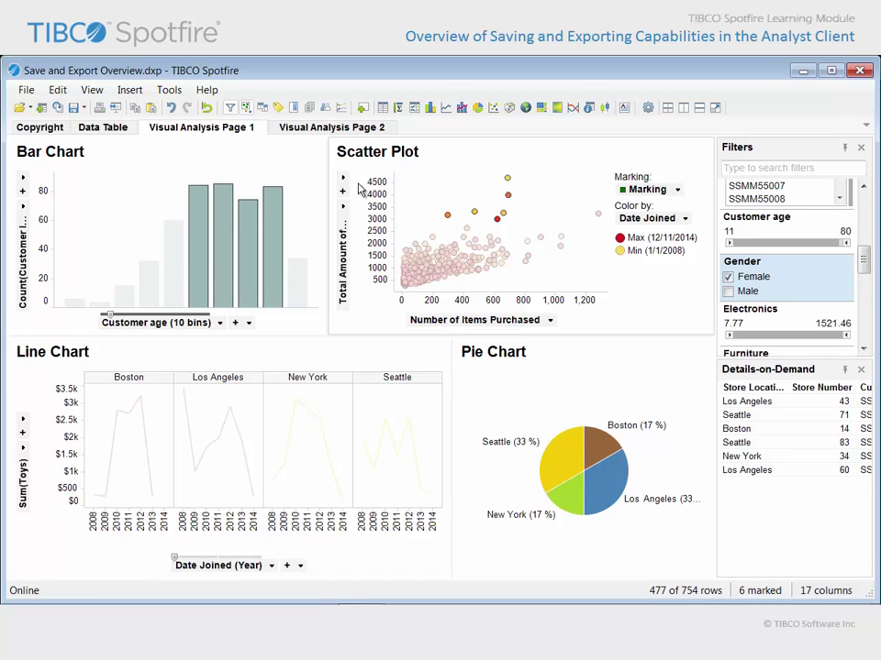
{"action": "left_click", "coordinate": [293, 108]}
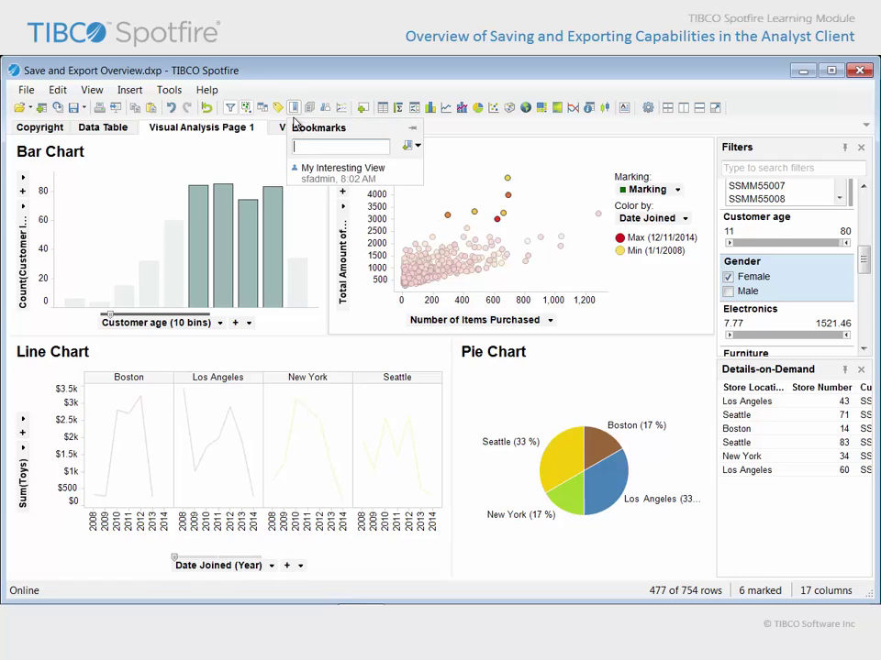
{"action": "left_click", "coordinate": [356, 177]}
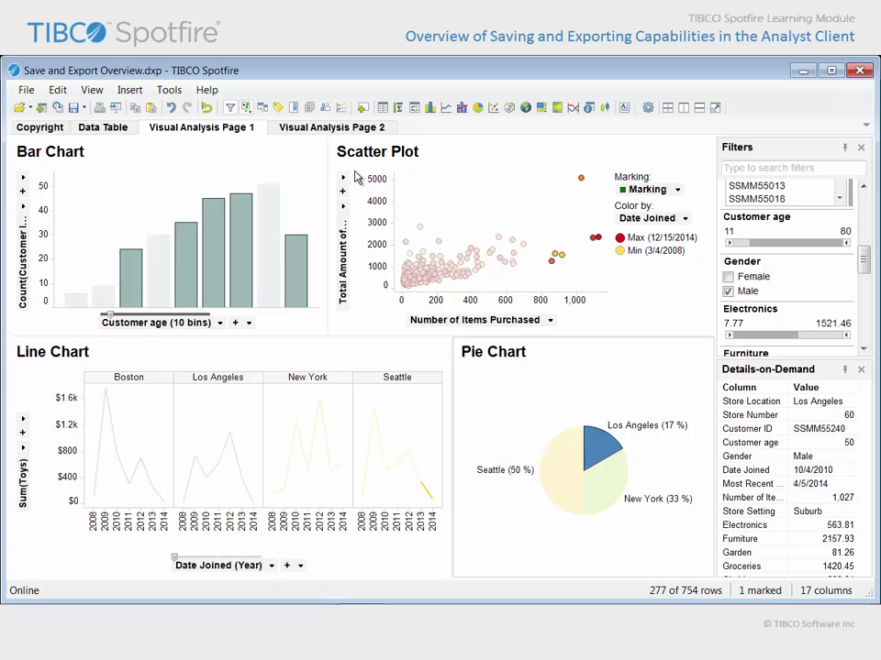
Export the page to PDF as 'My View of Interest' and close the resulting PDF.
{"action": "left_click", "coordinate": [26, 90]}
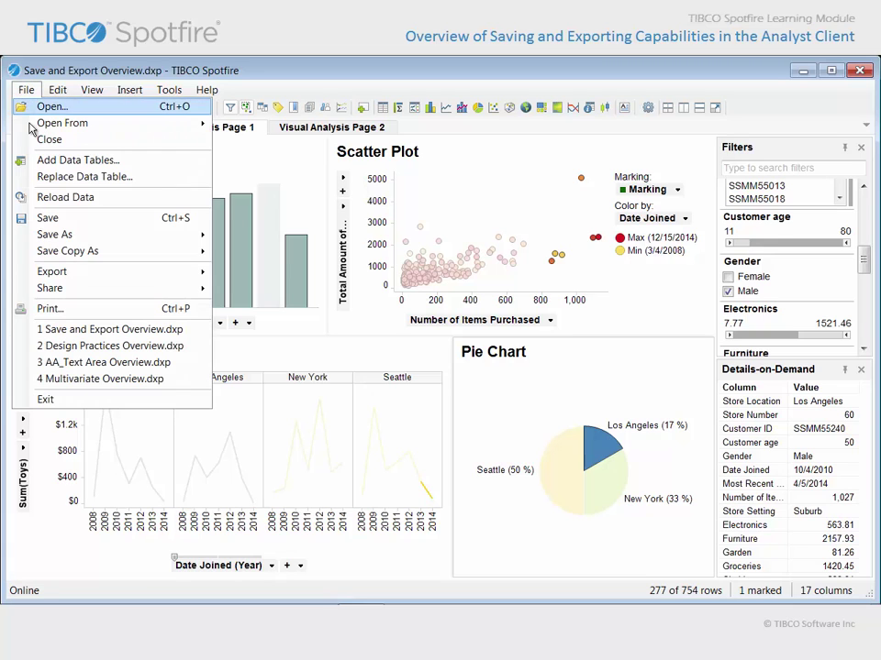
{"action": "mouse_move", "coordinate": [61, 274]}
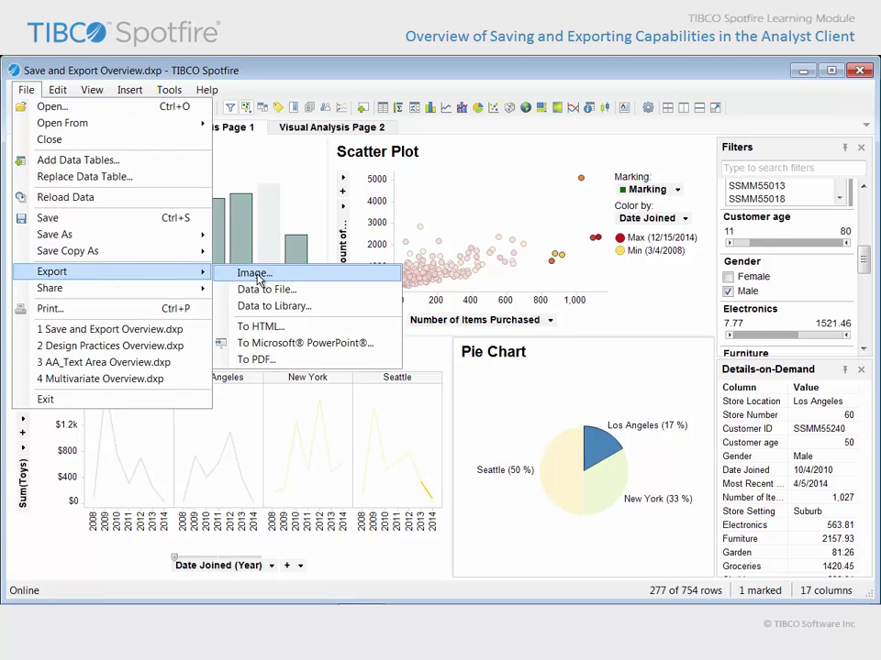
{"action": "left_click", "coordinate": [310, 364]}
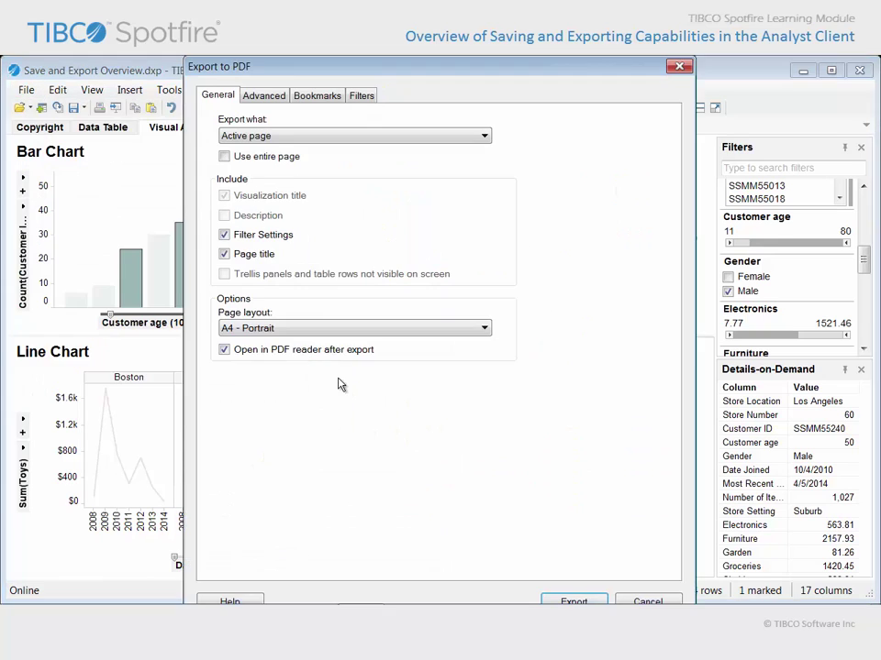
{"action": "left_click", "coordinate": [551, 601]}
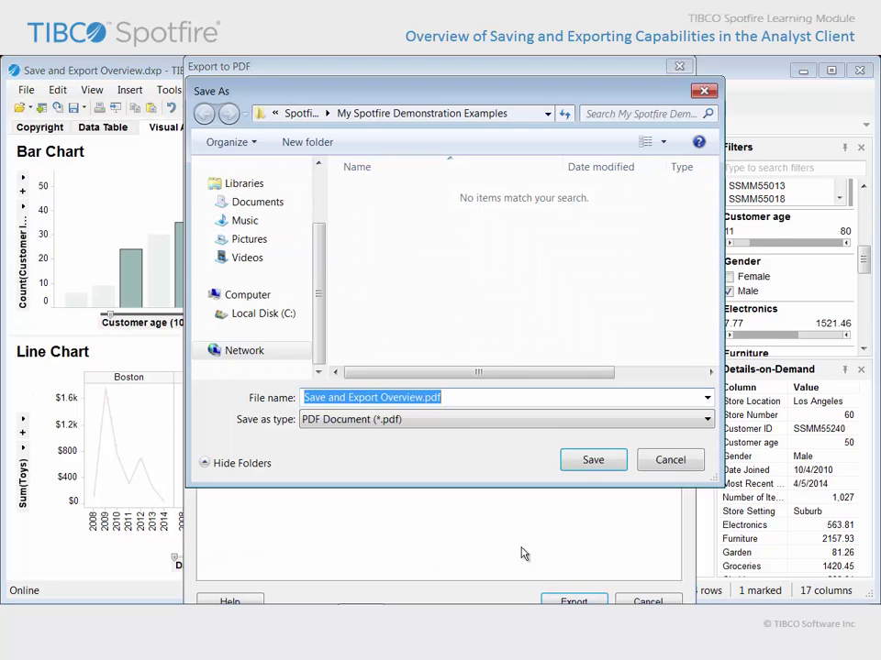
{"action": "type", "text": "My View of Interest"}
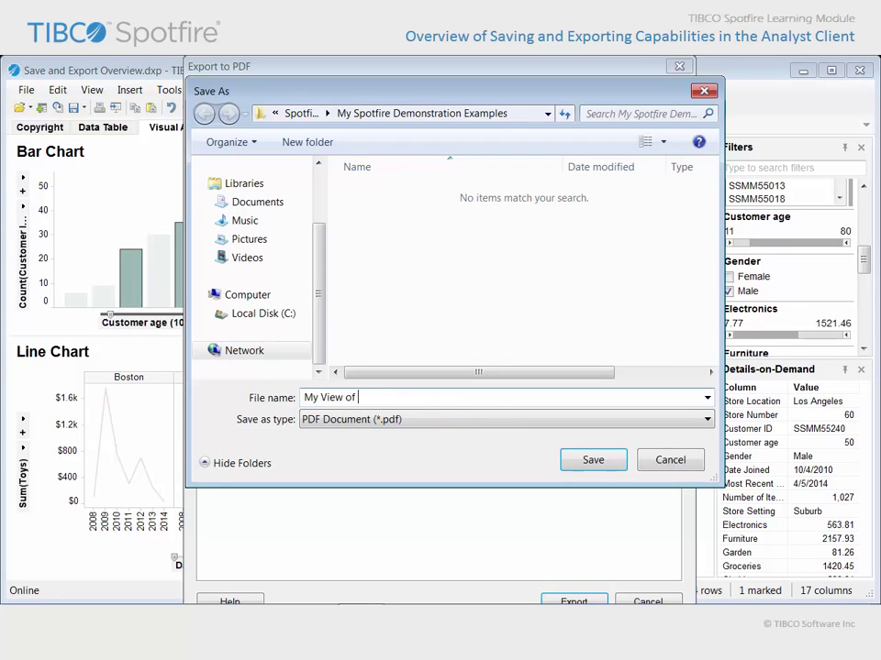
{"action": "left_click", "coordinate": [601, 468]}
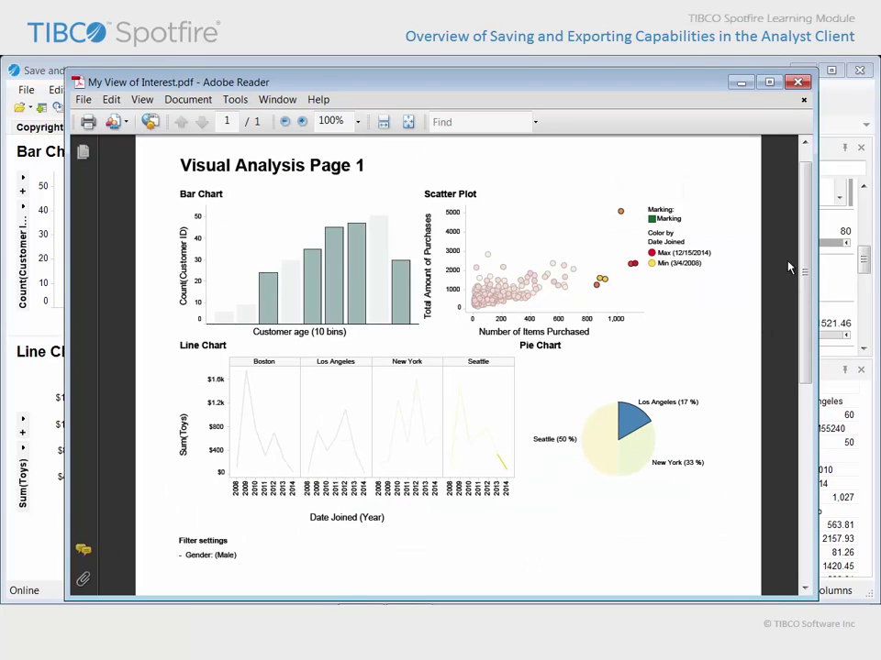
{"action": "left_click", "coordinate": [800, 88]}
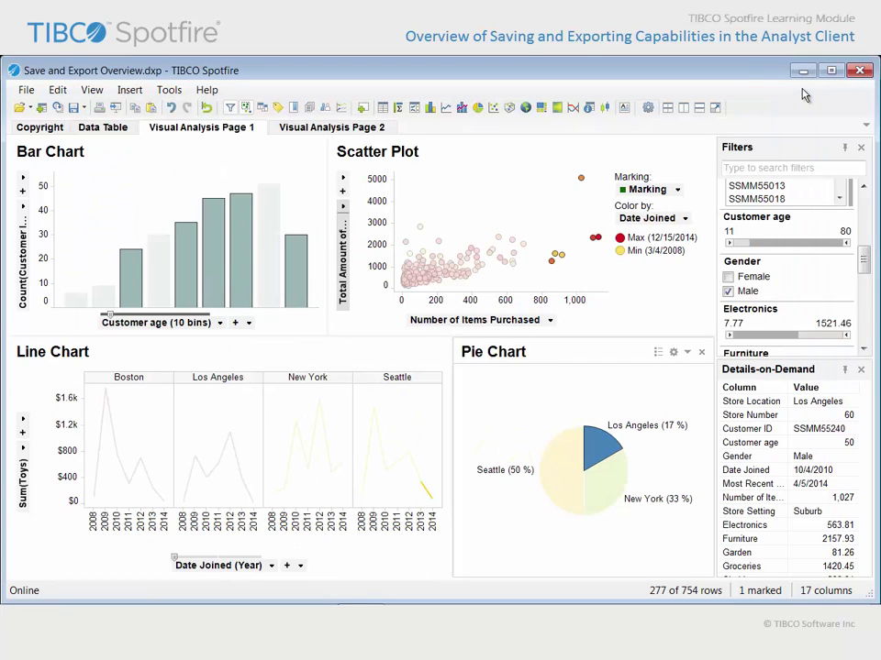
Set up a data export from the data table limited to the 13 marked rows of Marking.
{"action": "left_click", "coordinate": [27, 90]}
{"action": "mouse_move", "coordinate": [174, 277]}
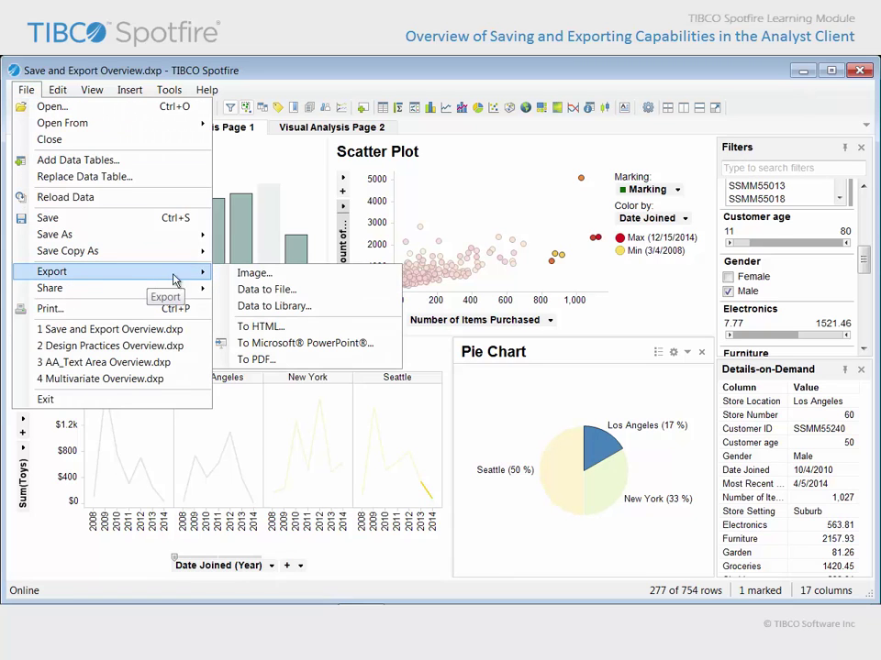
{"action": "left_click", "coordinate": [326, 290]}
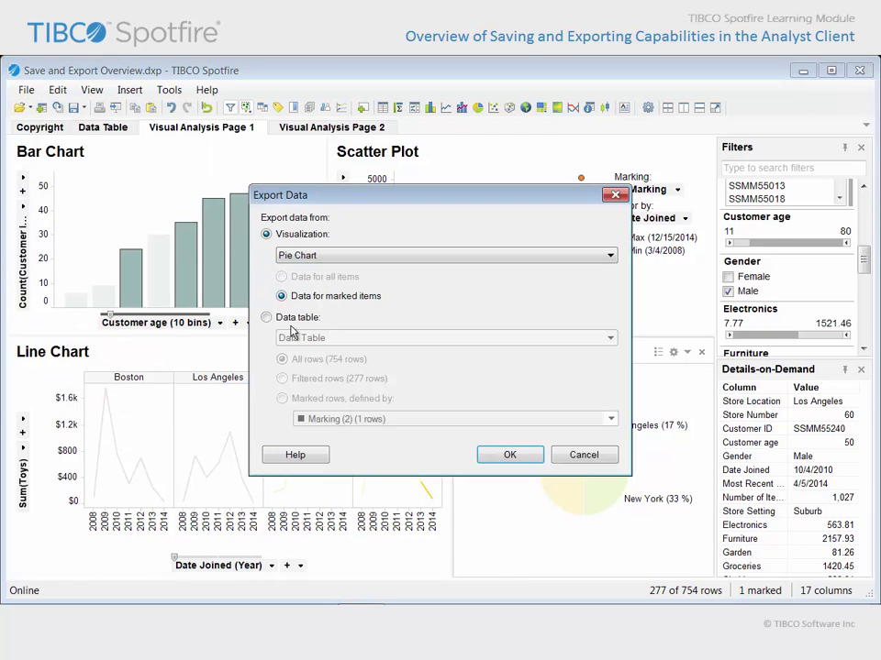
{"action": "left_click", "coordinate": [266, 317]}
{"action": "left_click", "coordinate": [283, 379]}
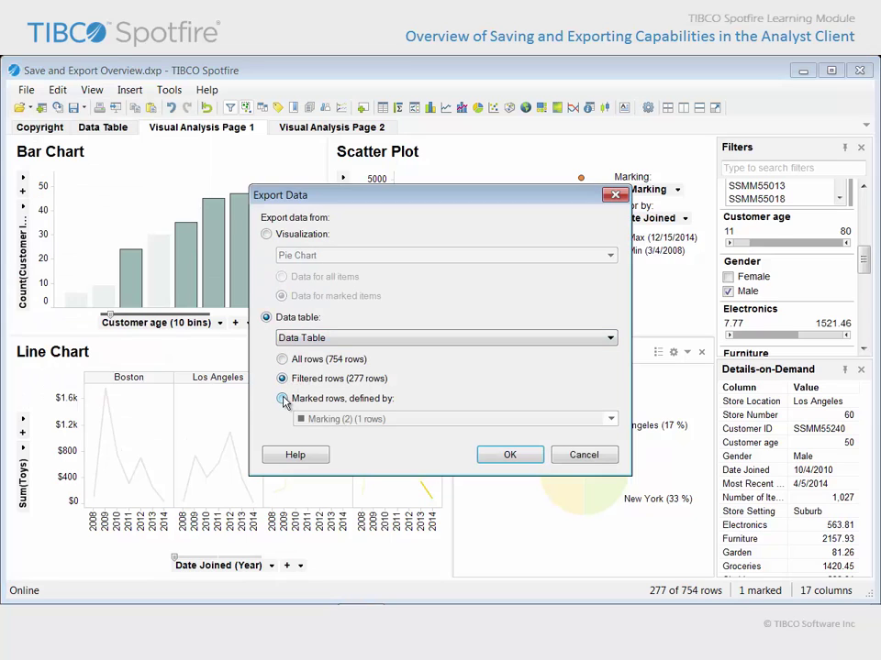
{"action": "left_click", "coordinate": [283, 399]}
{"action": "left_click", "coordinate": [429, 420]}
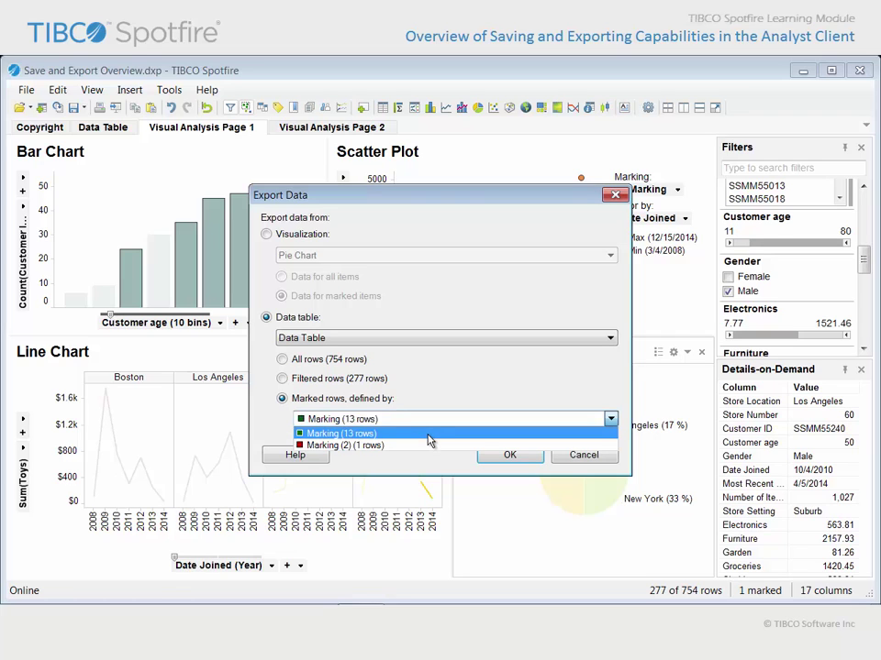
{"action": "left_click", "coordinate": [428, 434]}
{"action": "left_click", "coordinate": [510, 456]}
Save the export as 'My Data of Interest' in Excel .xls format.
{"action": "type", "text": "My Data of Interest"}
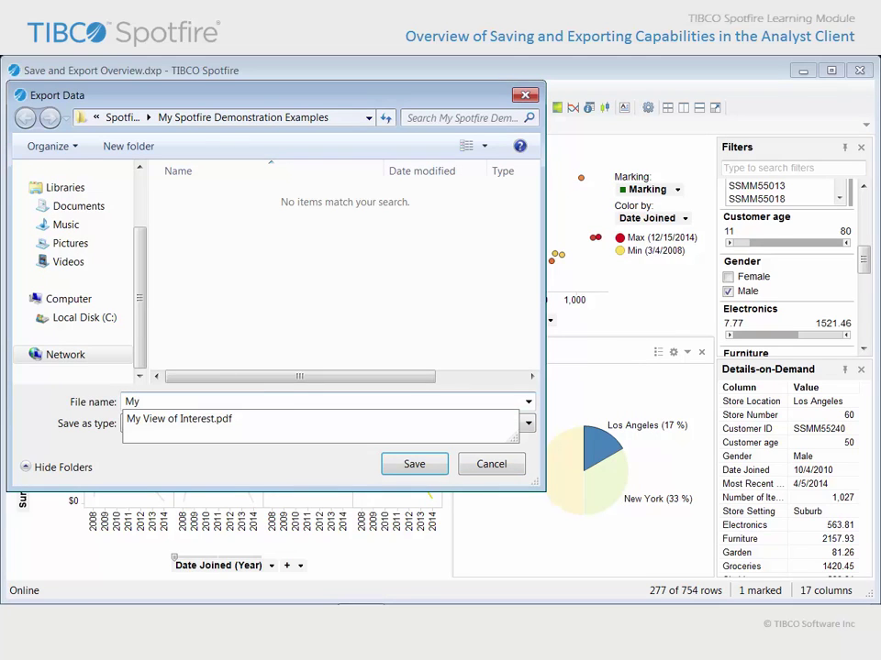
{"action": "left_click", "coordinate": [294, 430]}
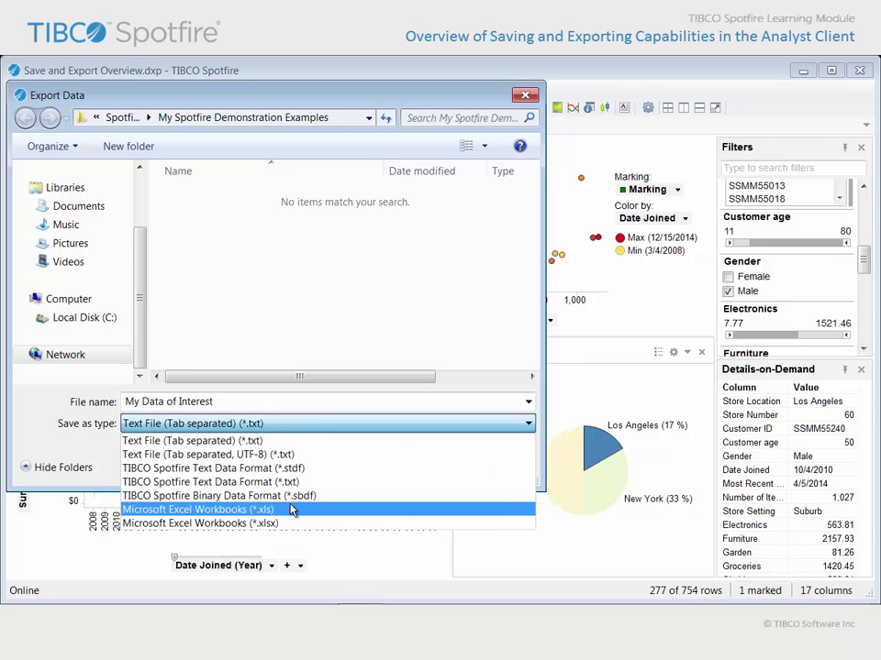
{"action": "left_click", "coordinate": [292, 510]}
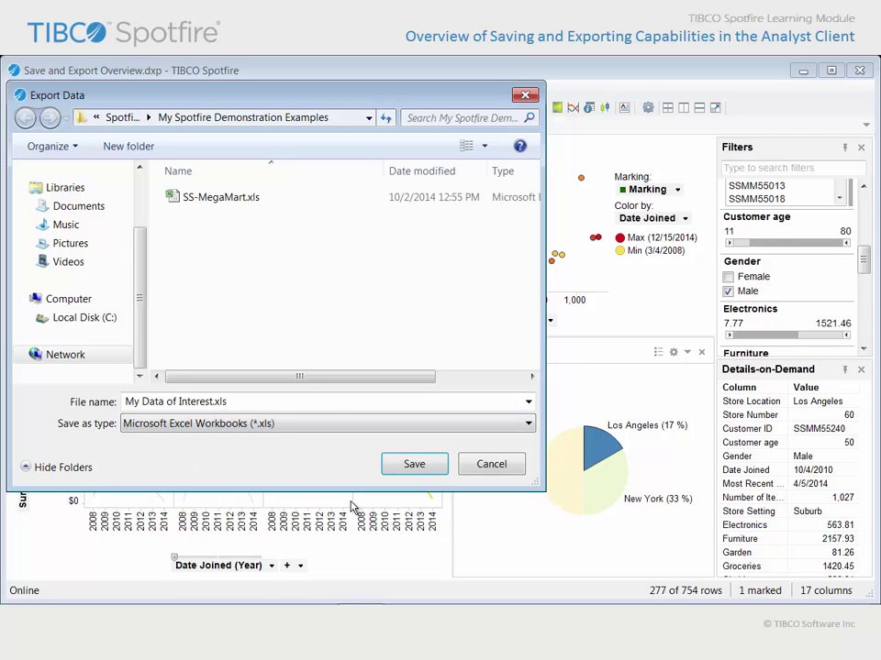
{"action": "left_click", "coordinate": [414, 464]}
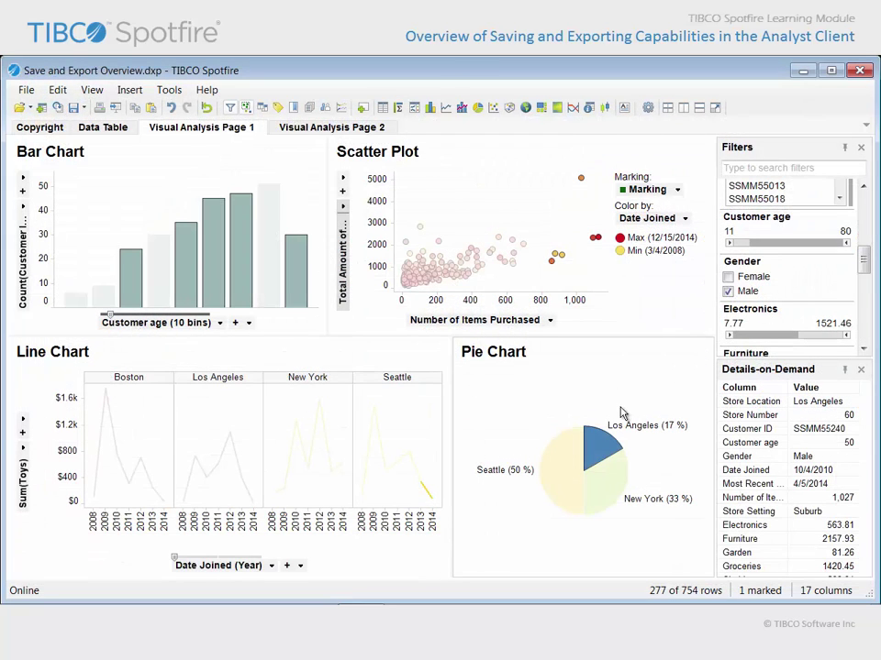
Clear the pie and scatter plot markings and reset all filters to 754 rows.
{"action": "left_click", "coordinate": [621, 414]}
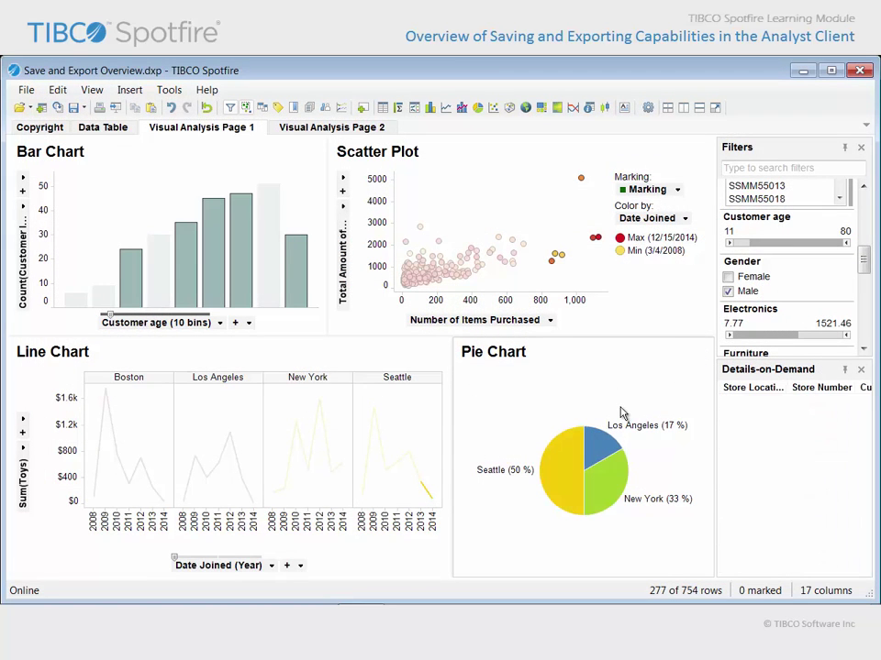
{"action": "left_click", "coordinate": [524, 217]}
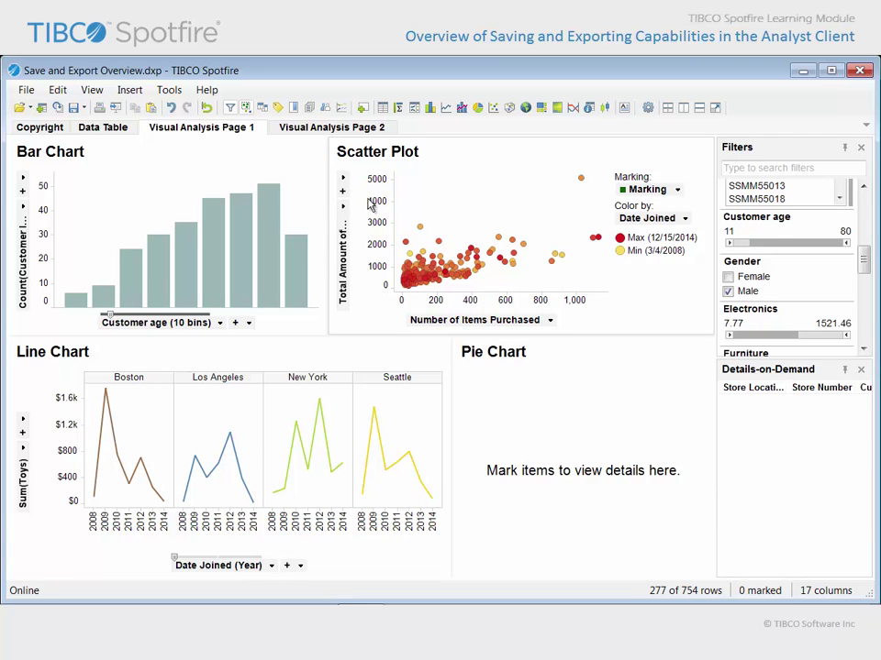
{"action": "left_click", "coordinate": [208, 108]}
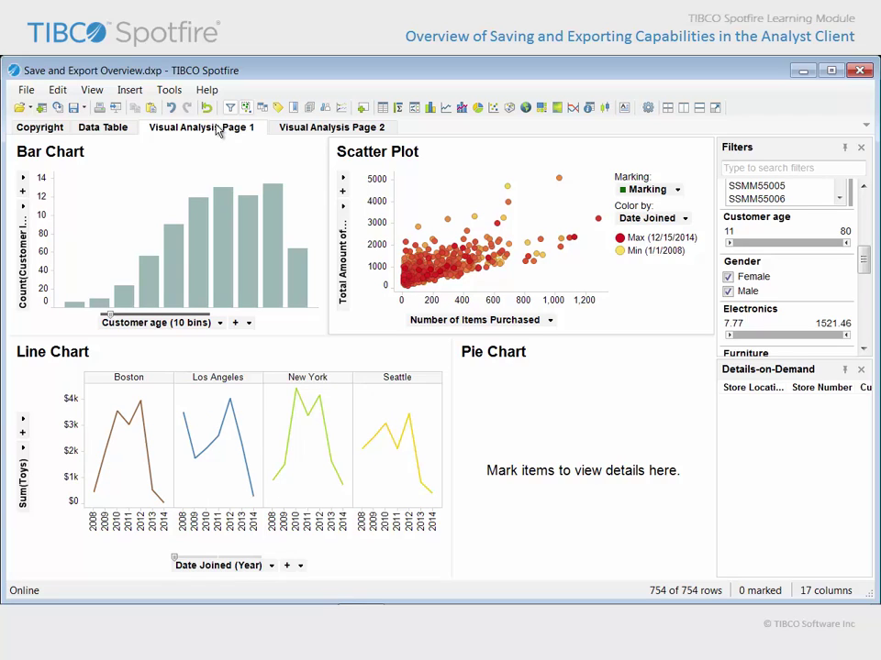
Delete the Visual Analysis Page 2 page.
{"action": "left_click", "coordinate": [323, 129]}
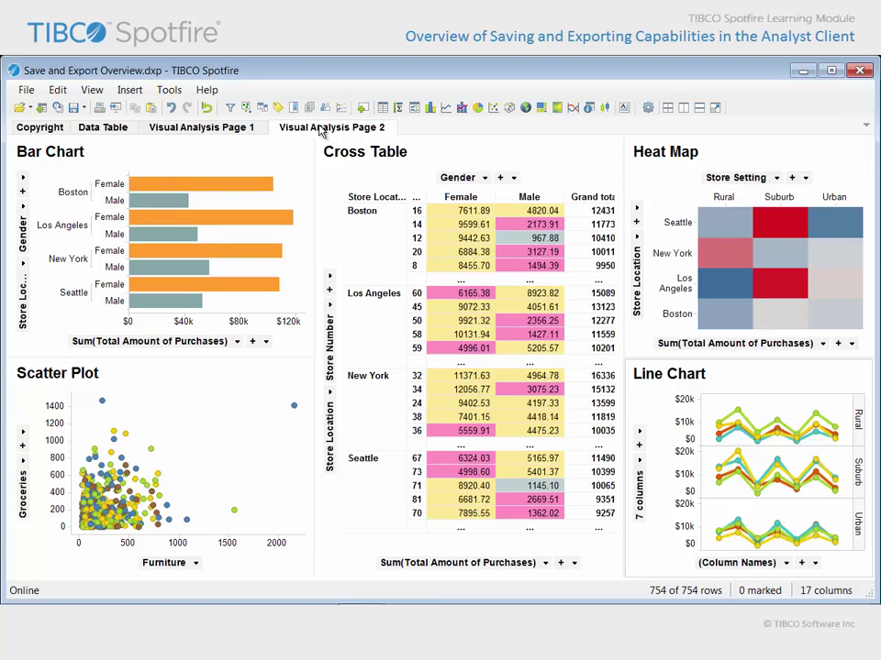
{"action": "right_click", "coordinate": [321, 131]}
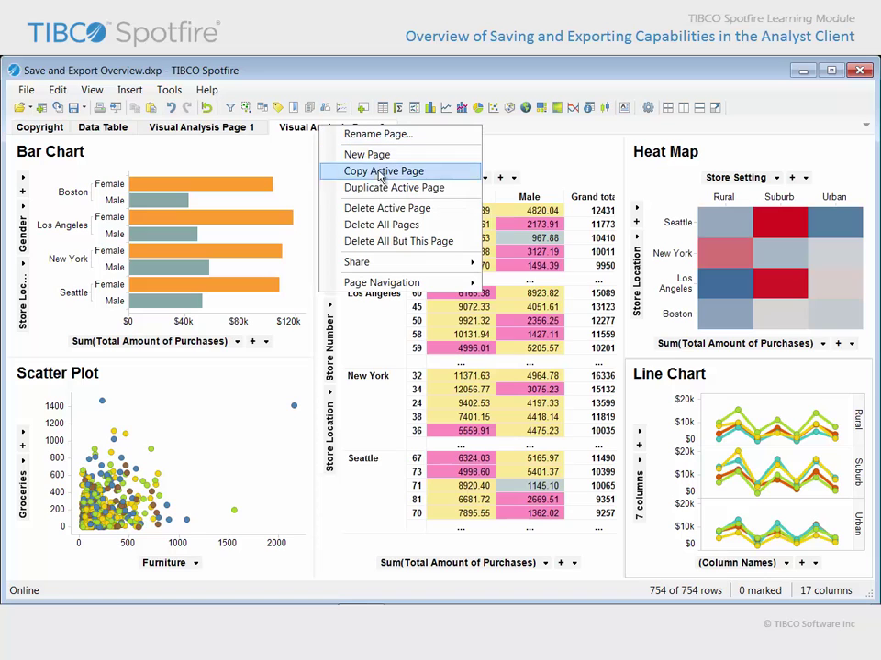
{"action": "left_click", "coordinate": [437, 214]}
Rename Visual Analysis Page 1 to 'Visual Analysis'.
{"action": "right_click", "coordinate": [214, 132]}
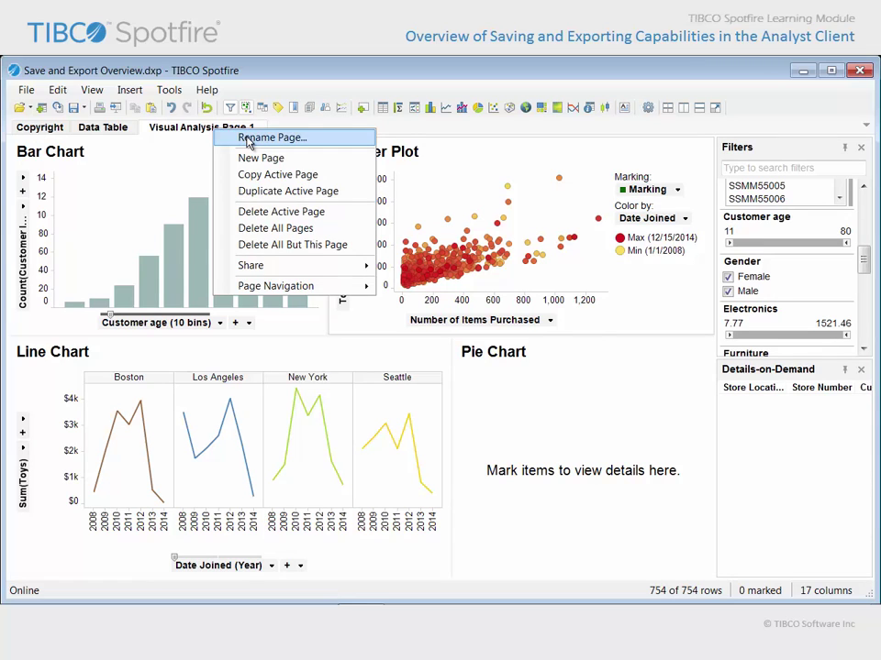
{"action": "left_click", "coordinate": [245, 139]}
{"action": "left_click", "coordinate": [400, 331]}
{"action": "key", "text": "BackSpace"}
{"action": "key", "text": "BackSpace"}
{"action": "key", "text": "BackSpace"}
{"action": "key", "text": "BackSpace"}
{"action": "key", "text": "BackSpace"}
{"action": "key", "text": "BackSpace"}
{"action": "key", "text": "BackSpace"}
{"action": "left_click", "coordinate": [470, 361]}
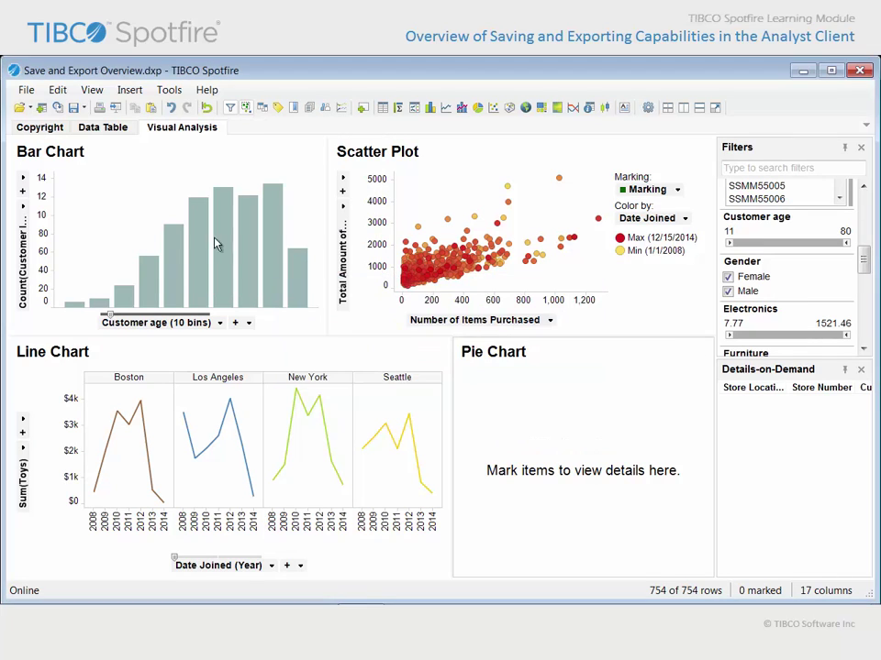
From the Data Table page, start File > Save As > File to reach the save settings.
{"action": "left_click", "coordinate": [105, 129]}
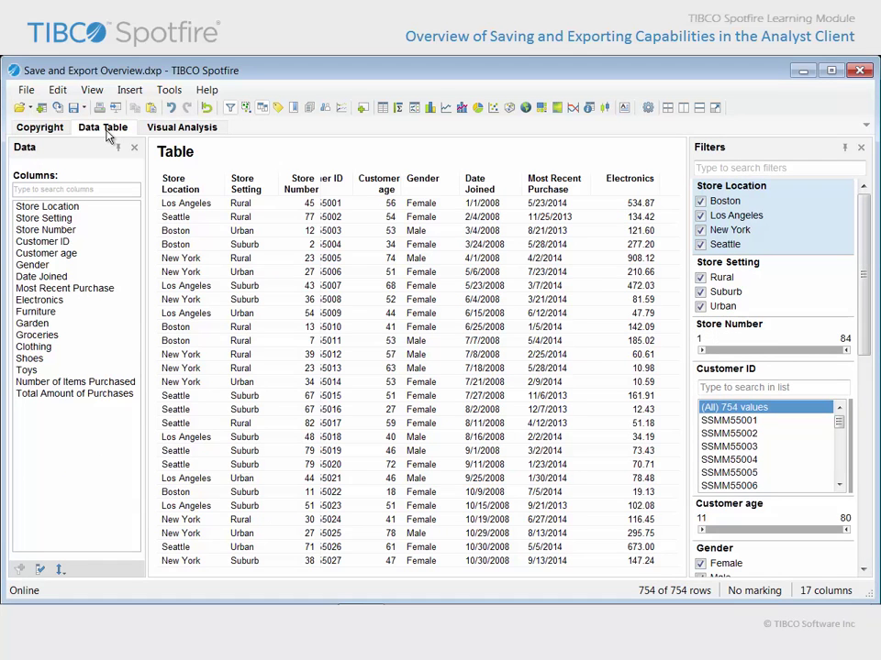
{"action": "left_click", "coordinate": [26, 90]}
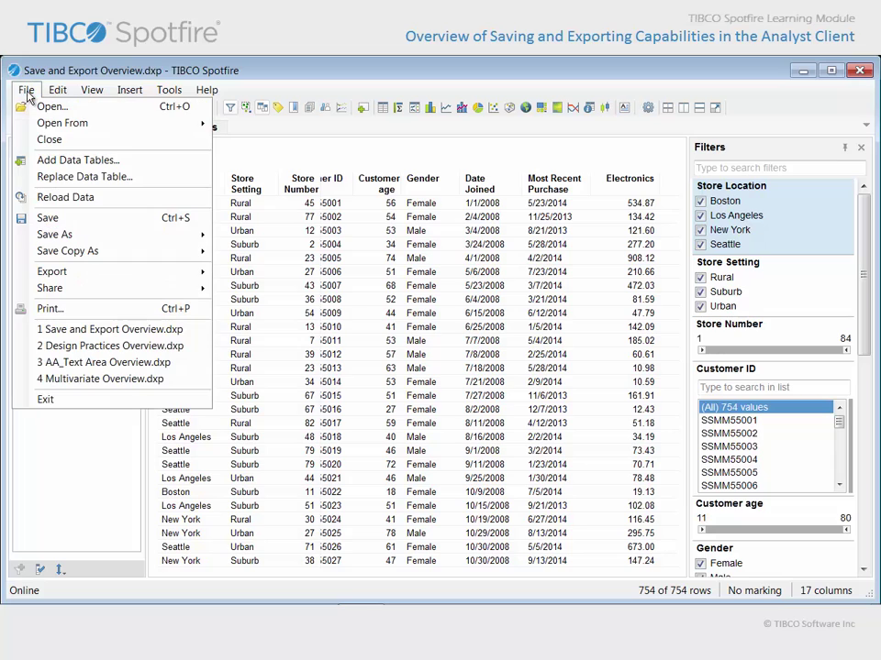
{"action": "mouse_move", "coordinate": [96, 239]}
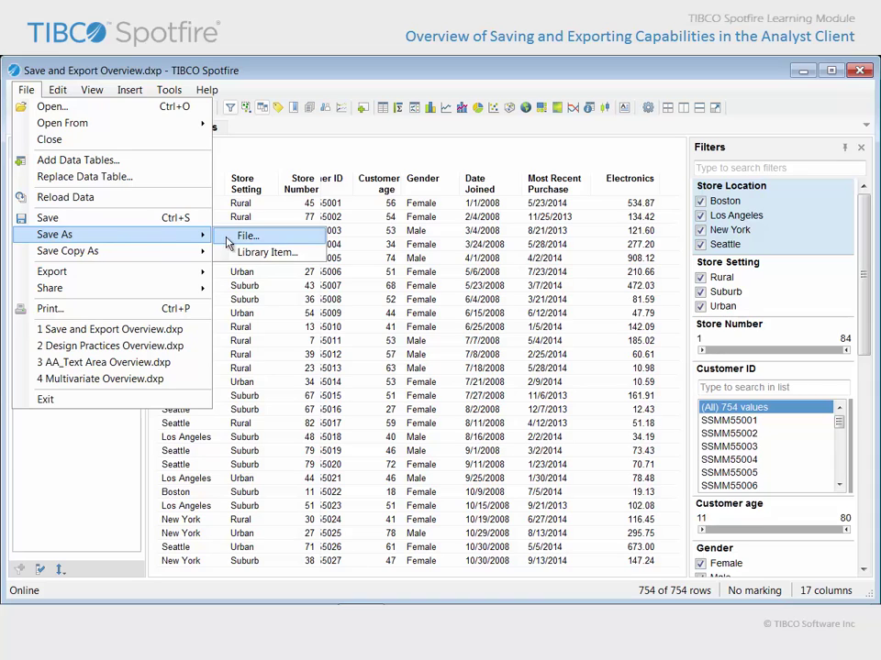
{"action": "left_click", "coordinate": [314, 239]}
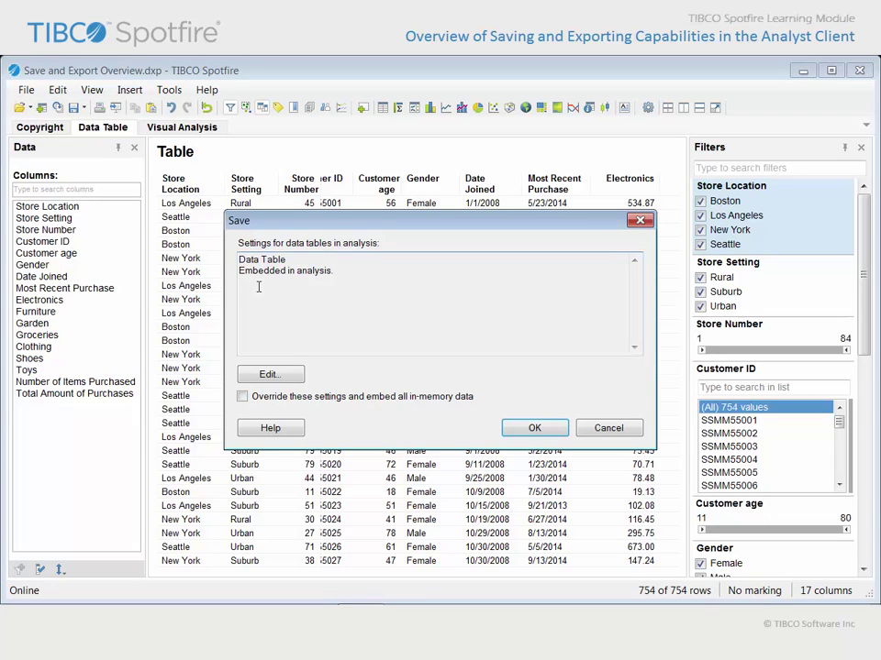
Set the Data Table to Linked to source and name the file 'My Simplified Analysis'.
{"action": "left_click", "coordinate": [281, 376]}
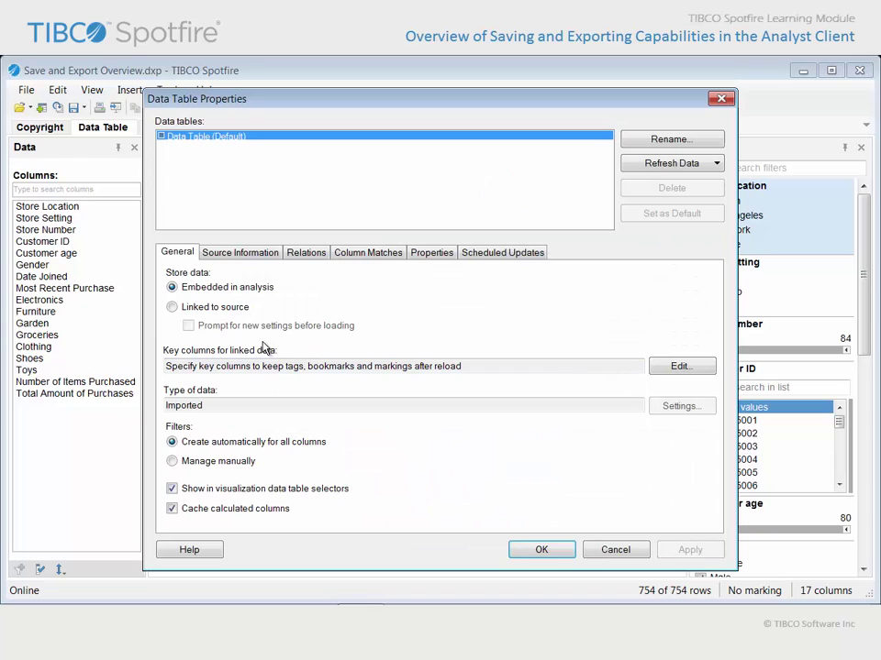
{"action": "left_click", "coordinate": [172, 308]}
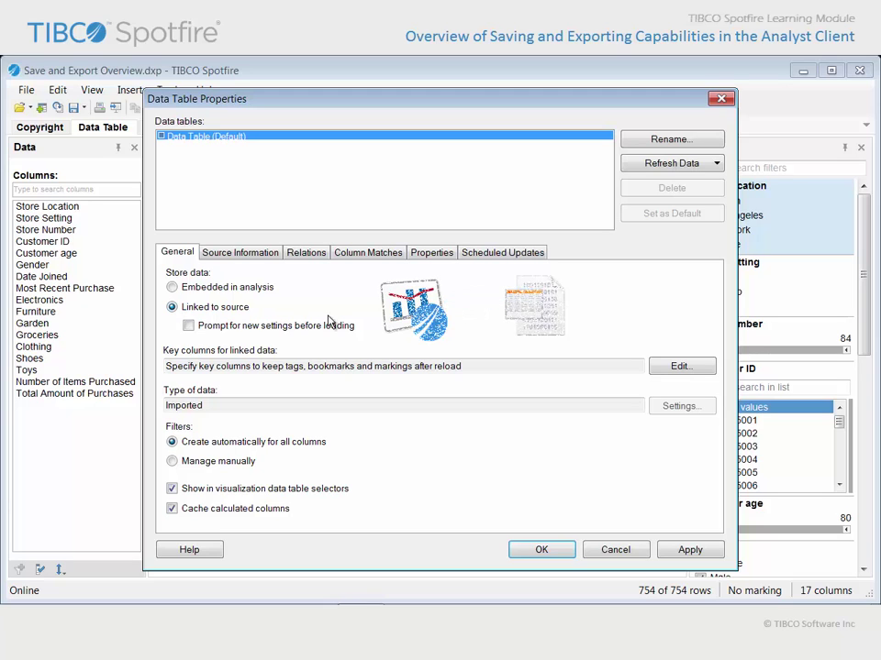
{"action": "left_click", "coordinate": [566, 555]}
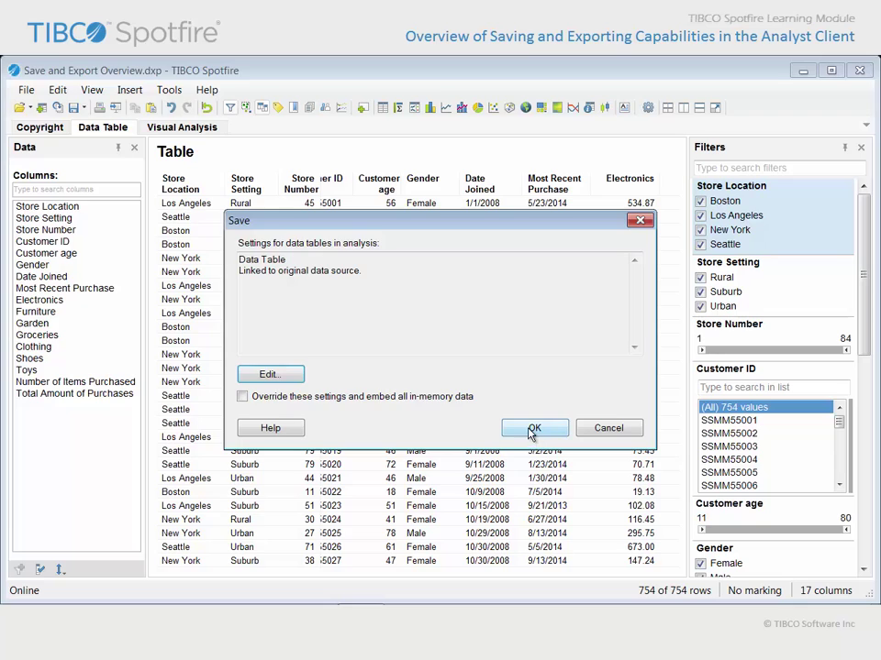
{"action": "left_click", "coordinate": [531, 432]}
{"action": "key", "text": "BackSpace"}
{"action": "type", "text": "My Simplified Analysis"}
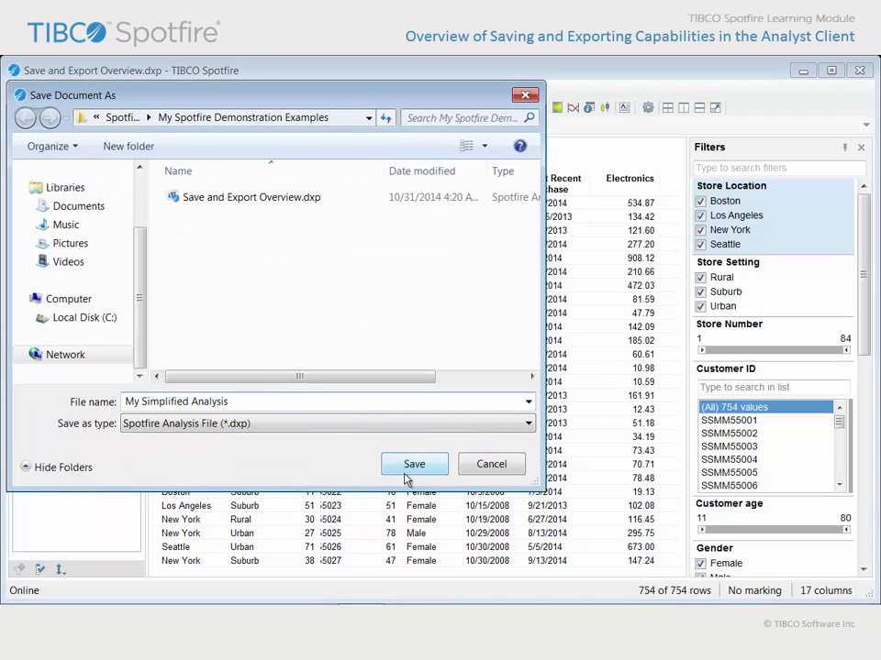